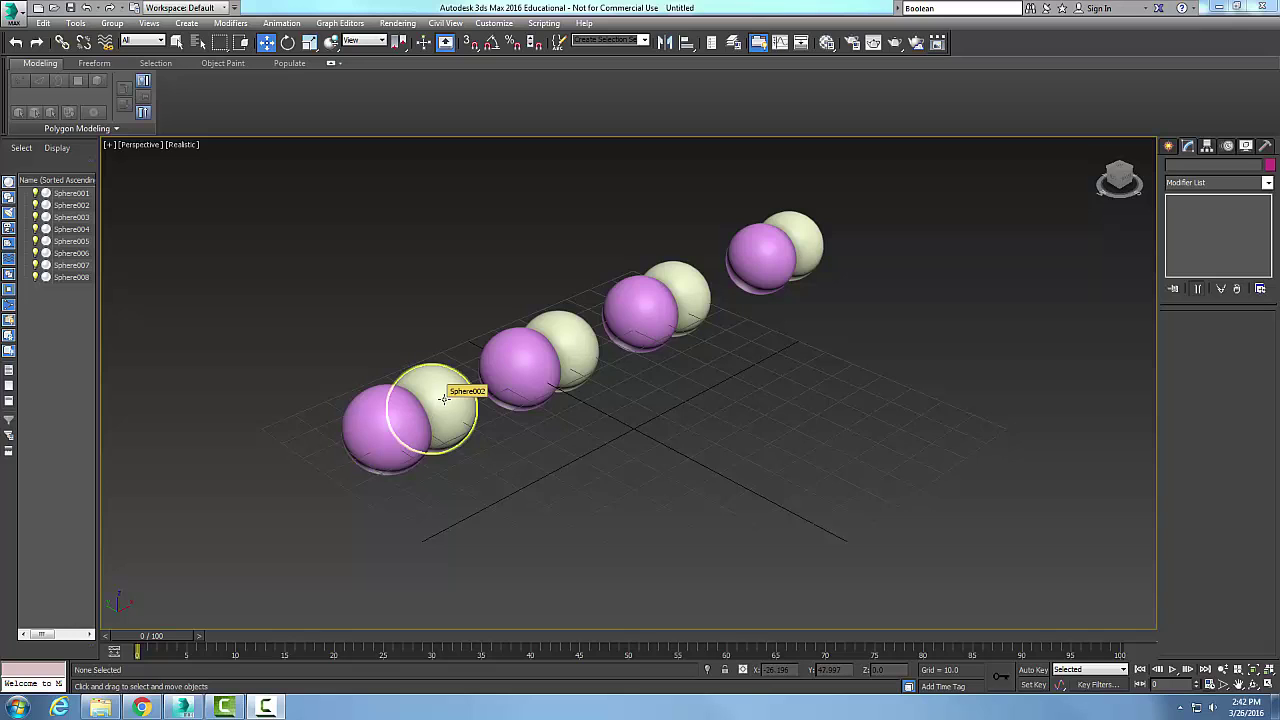
Step: Combine Sphere001 with the overlapping cream Sphere002 into one object using a Boolean compound object set to Union
{"action": "left_click", "coordinate": [1268, 686]}
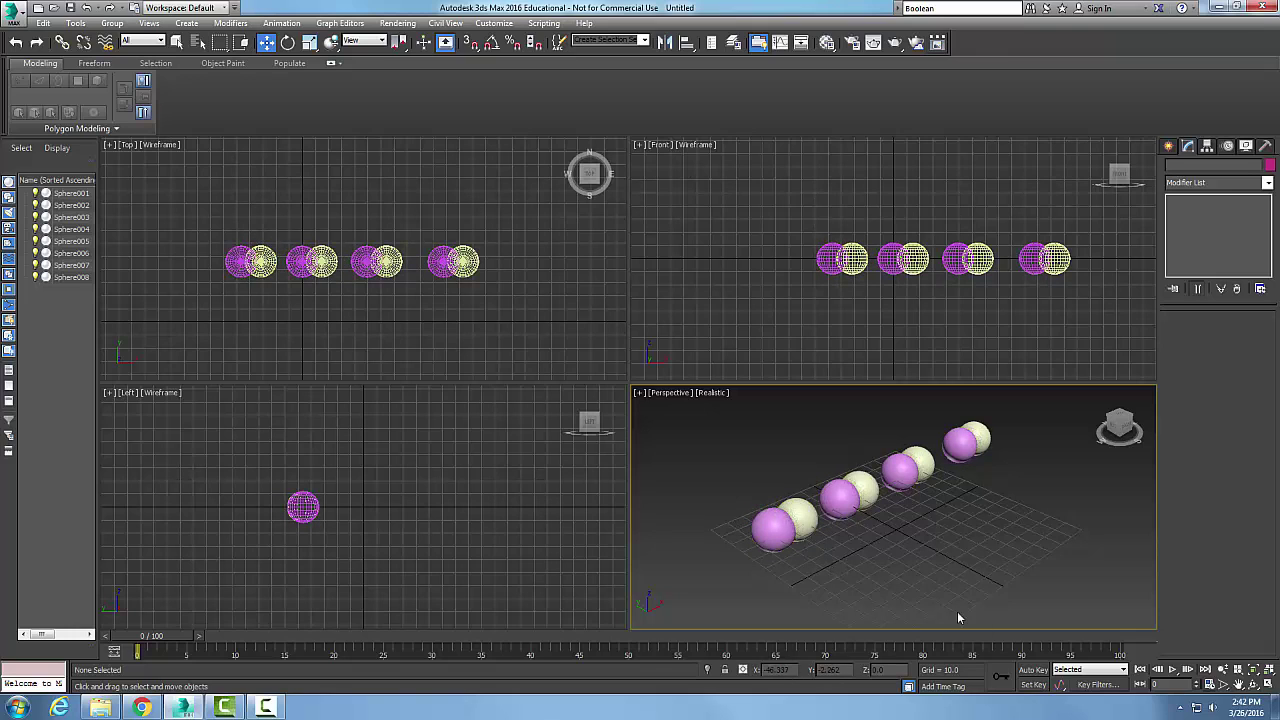
{"action": "left_click", "coordinate": [1269, 686]}
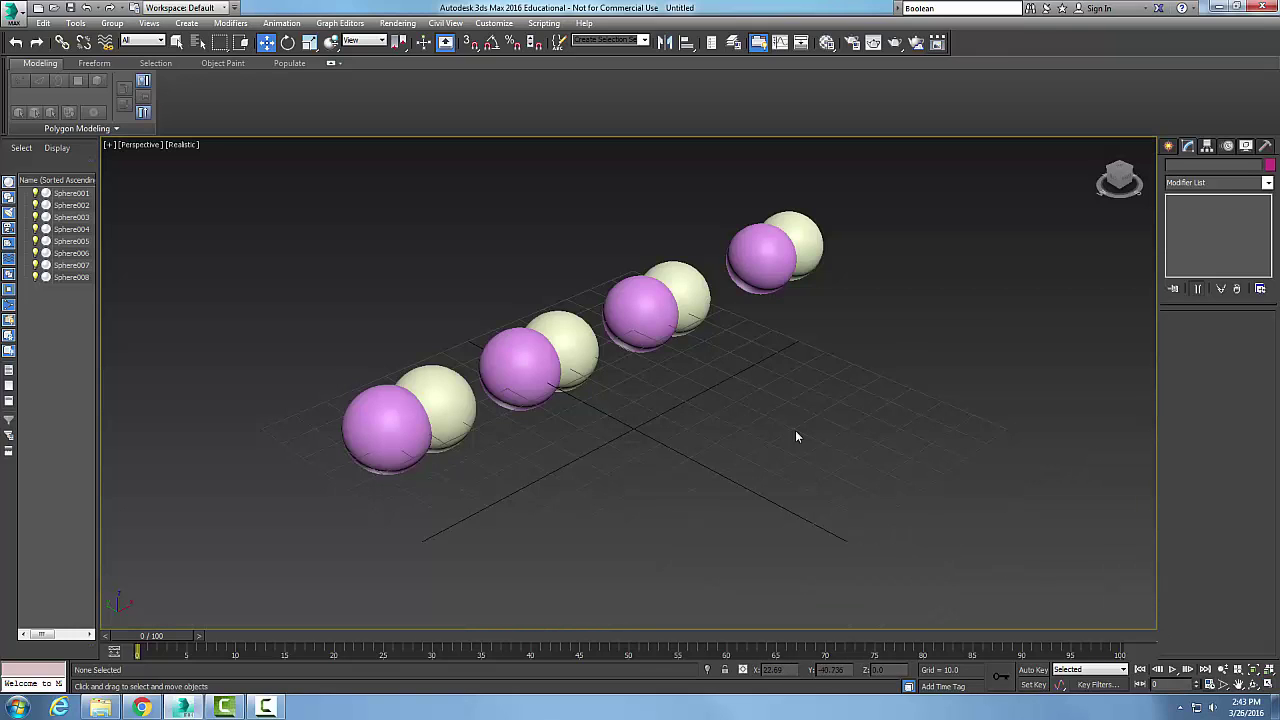
{"action": "left_click", "coordinate": [383, 452]}
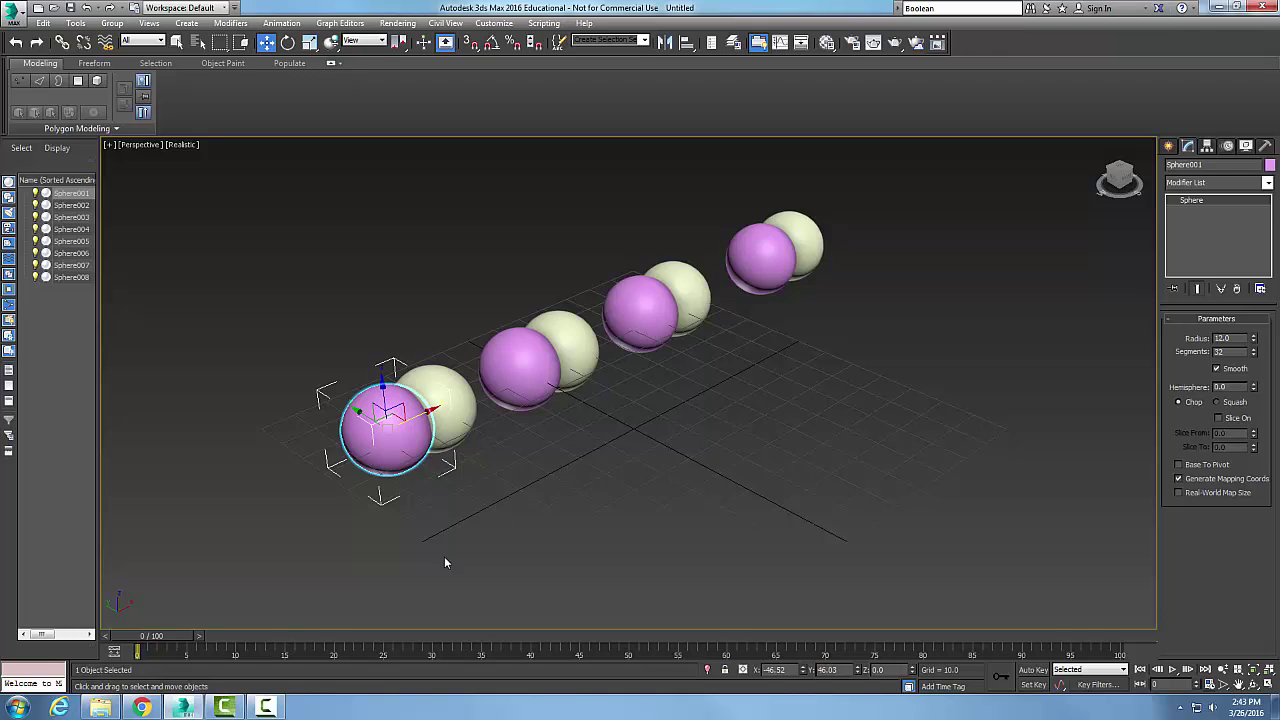
{"action": "left_click", "coordinate": [1169, 146]}
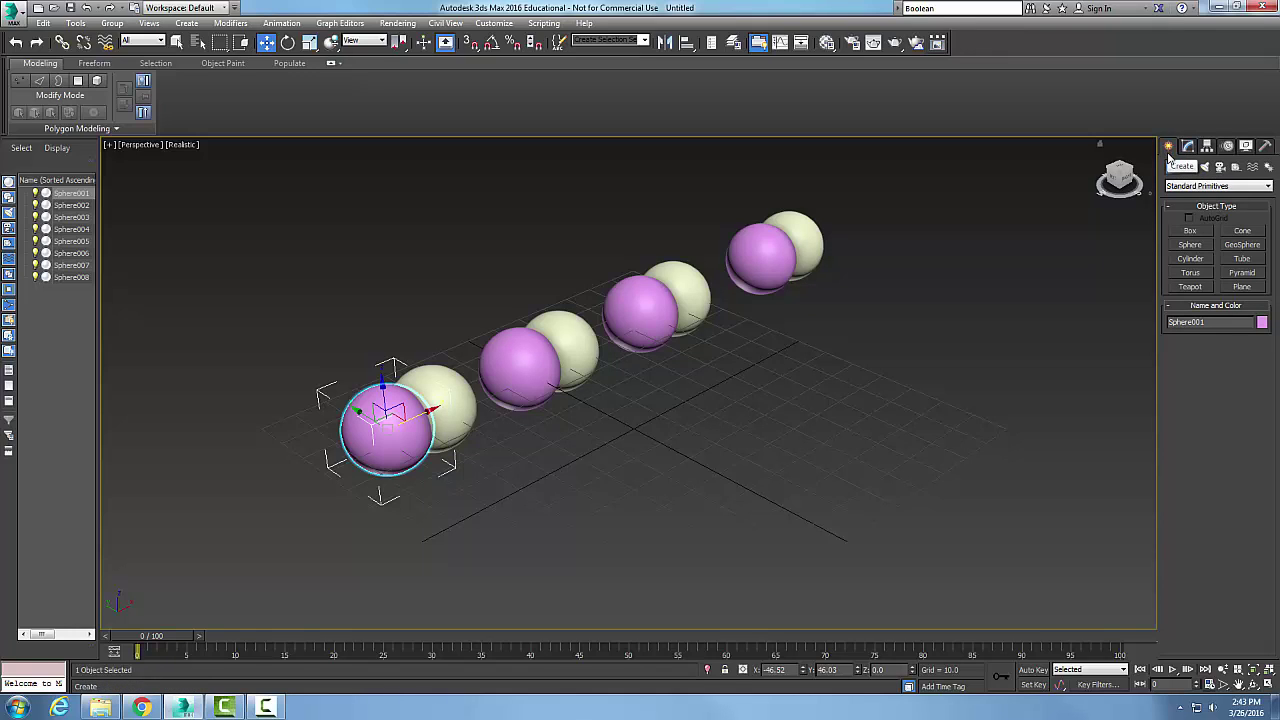
{"action": "left_click", "coordinate": [1267, 187]}
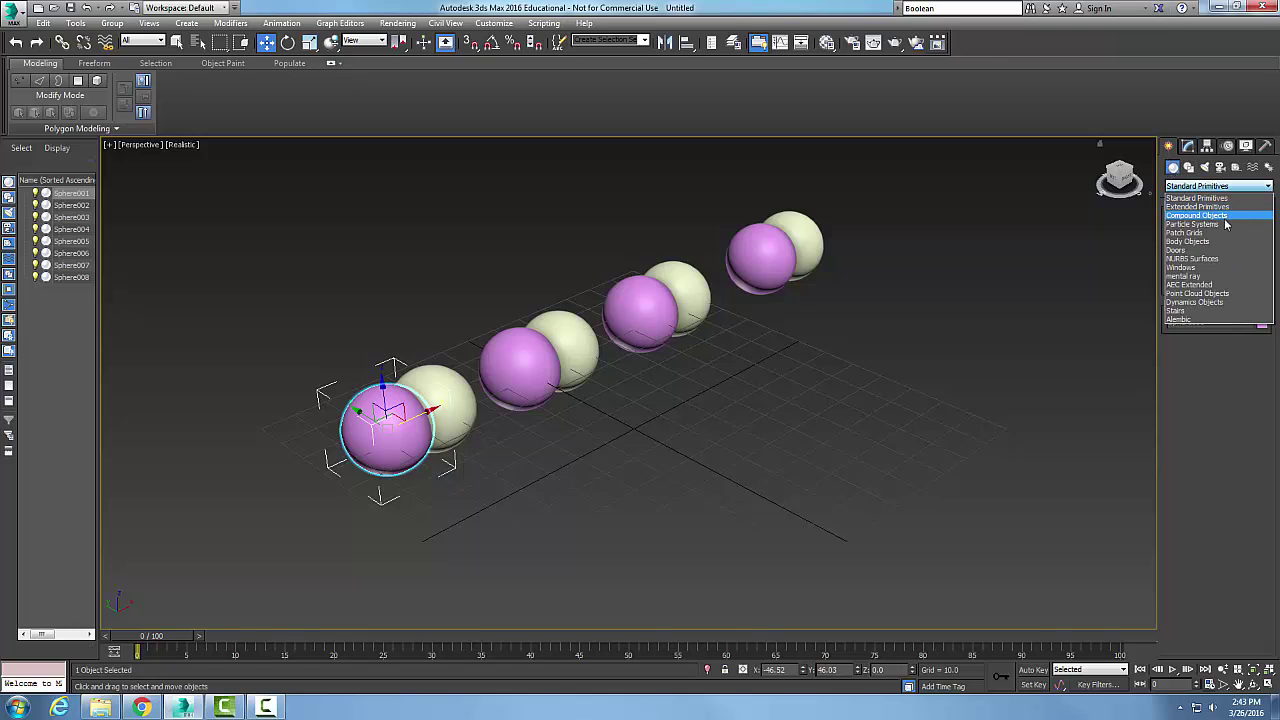
{"action": "left_click", "coordinate": [1225, 216]}
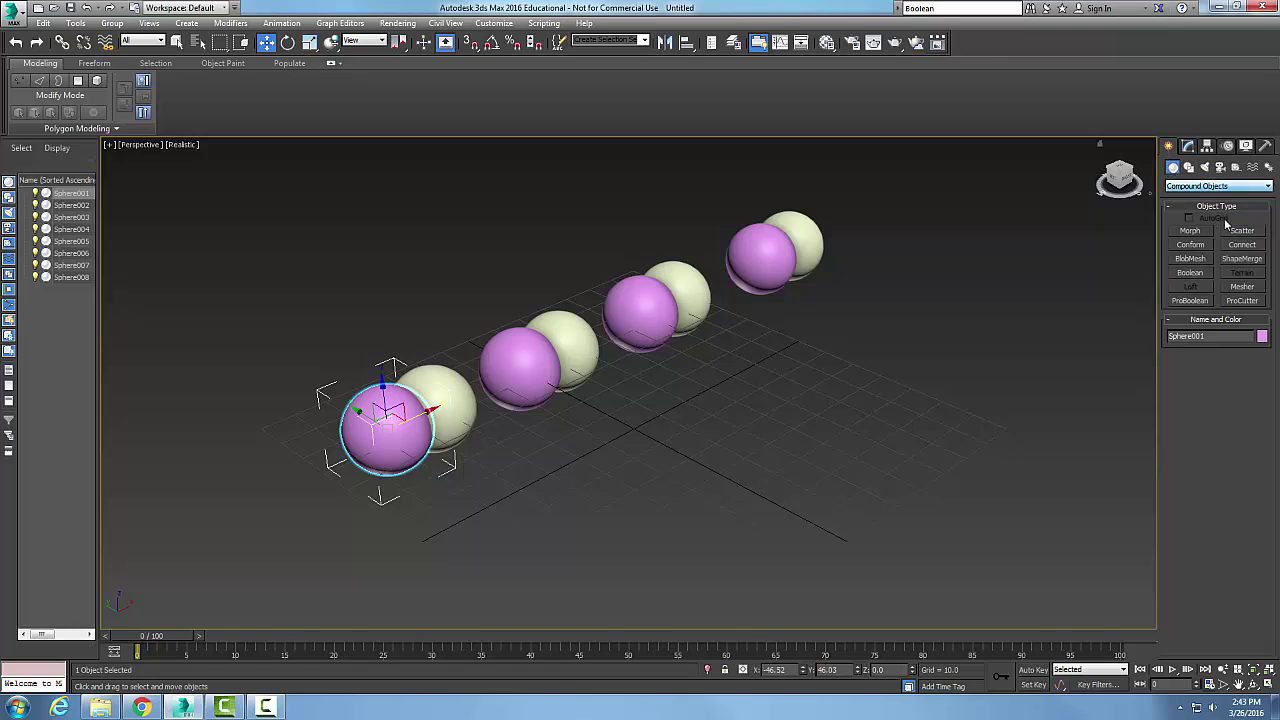
{"action": "left_click", "coordinate": [1190, 273]}
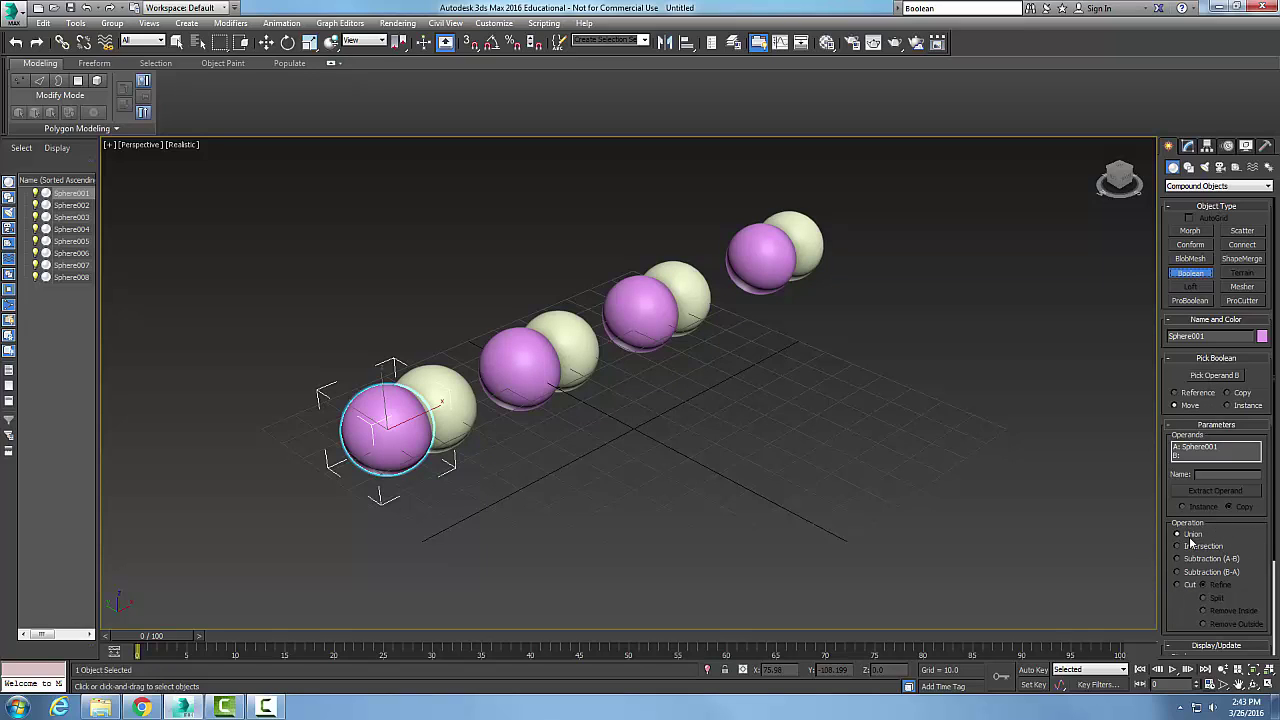
{"action": "left_click", "coordinate": [1210, 376]}
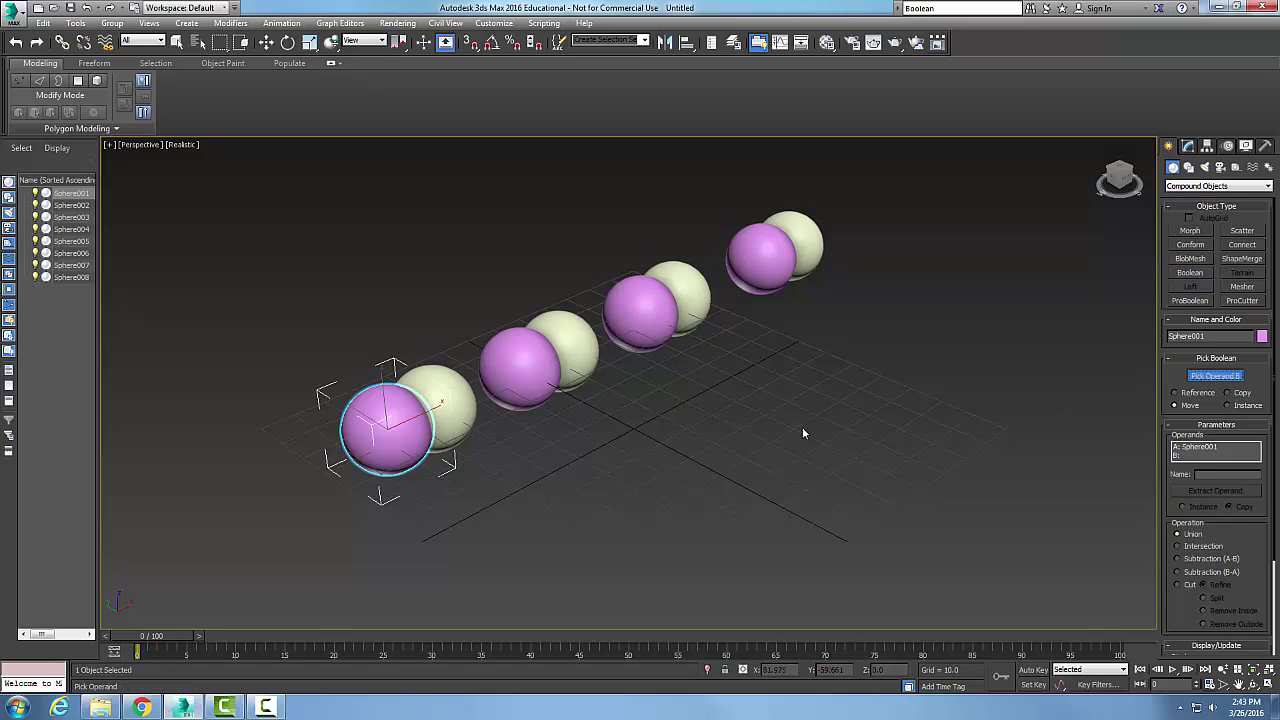
{"action": "left_click", "coordinate": [454, 389]}
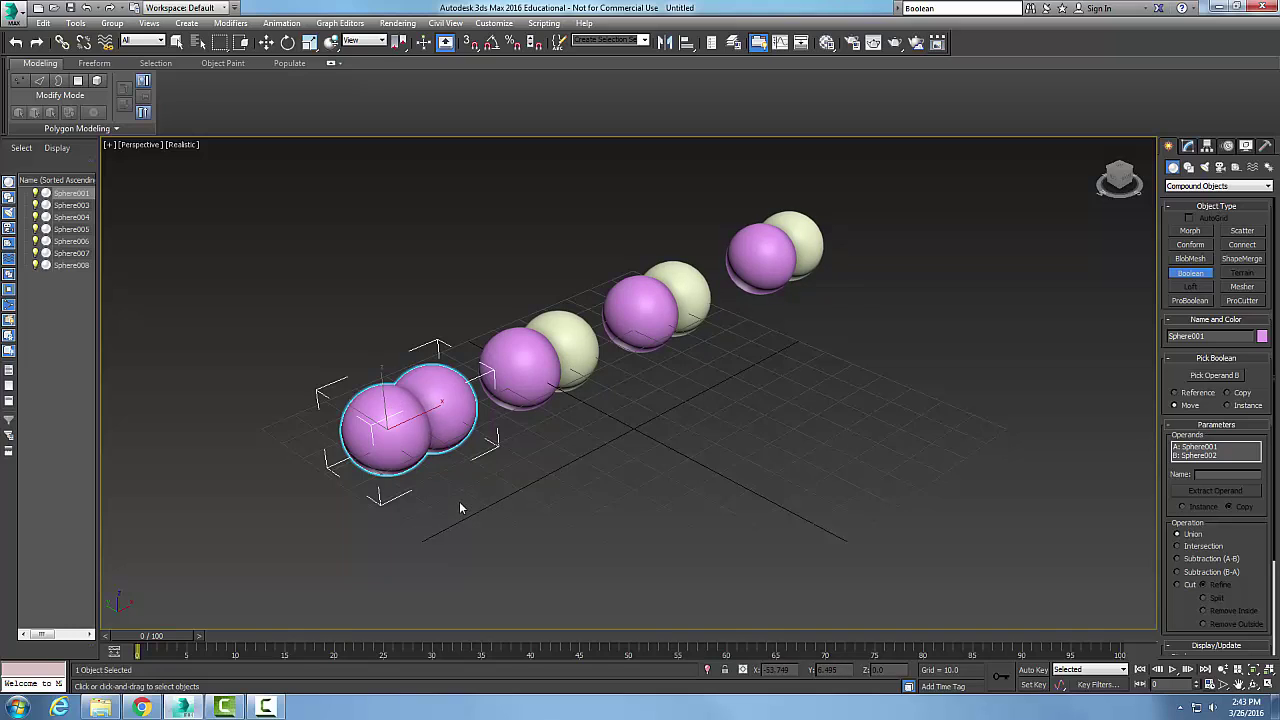
{"action": "key", "text": "w"}
{"action": "left_click", "coordinate": [486, 507]}
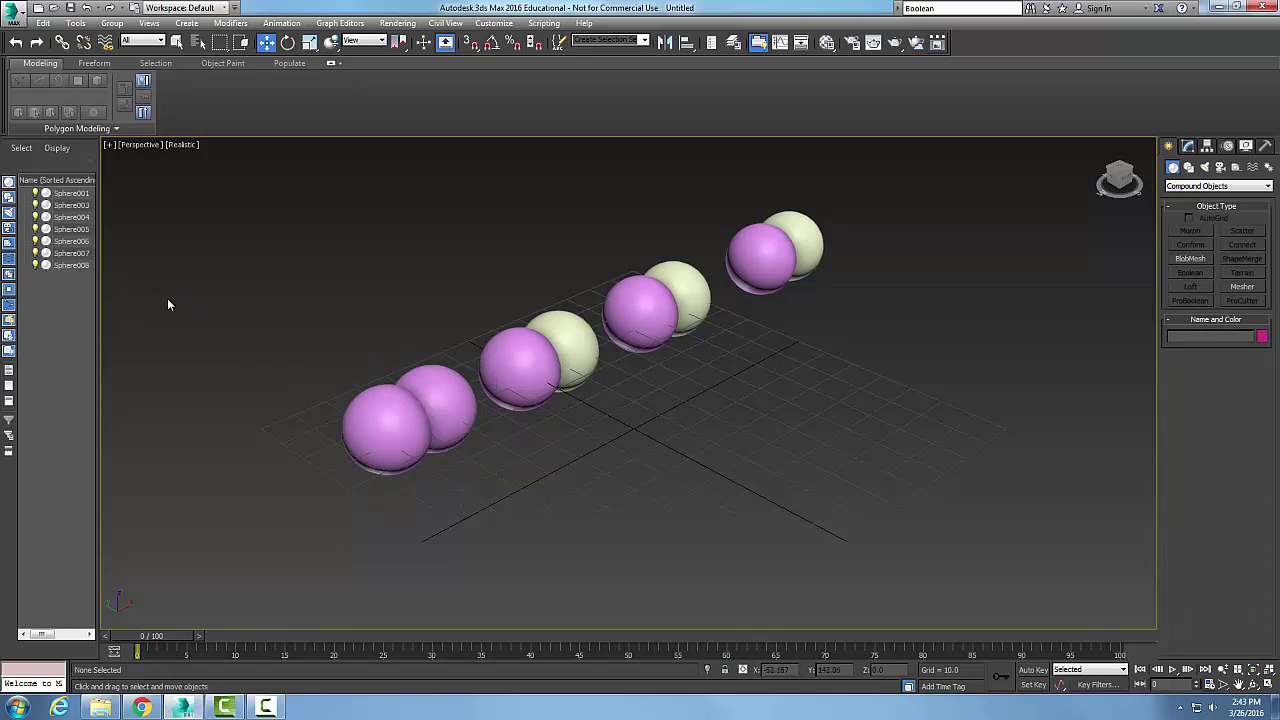
{"action": "left_click", "coordinate": [68, 193]}
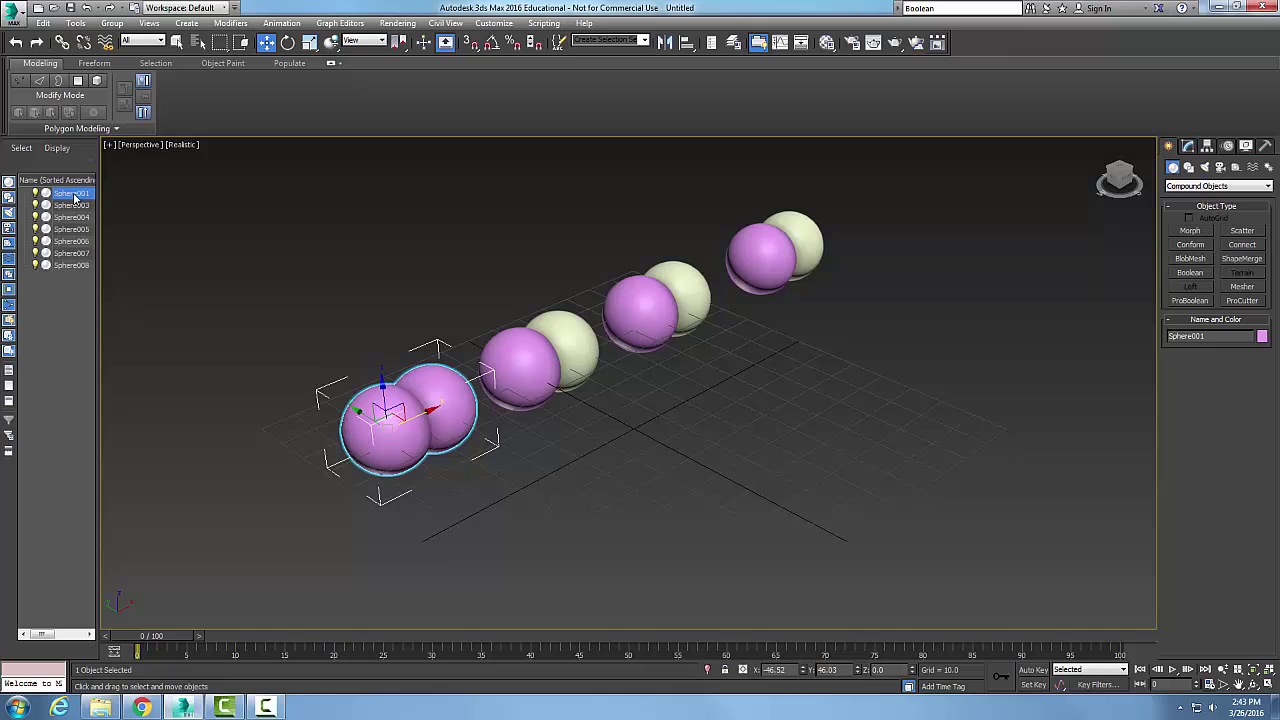
{"action": "left_click", "coordinate": [578, 507]}
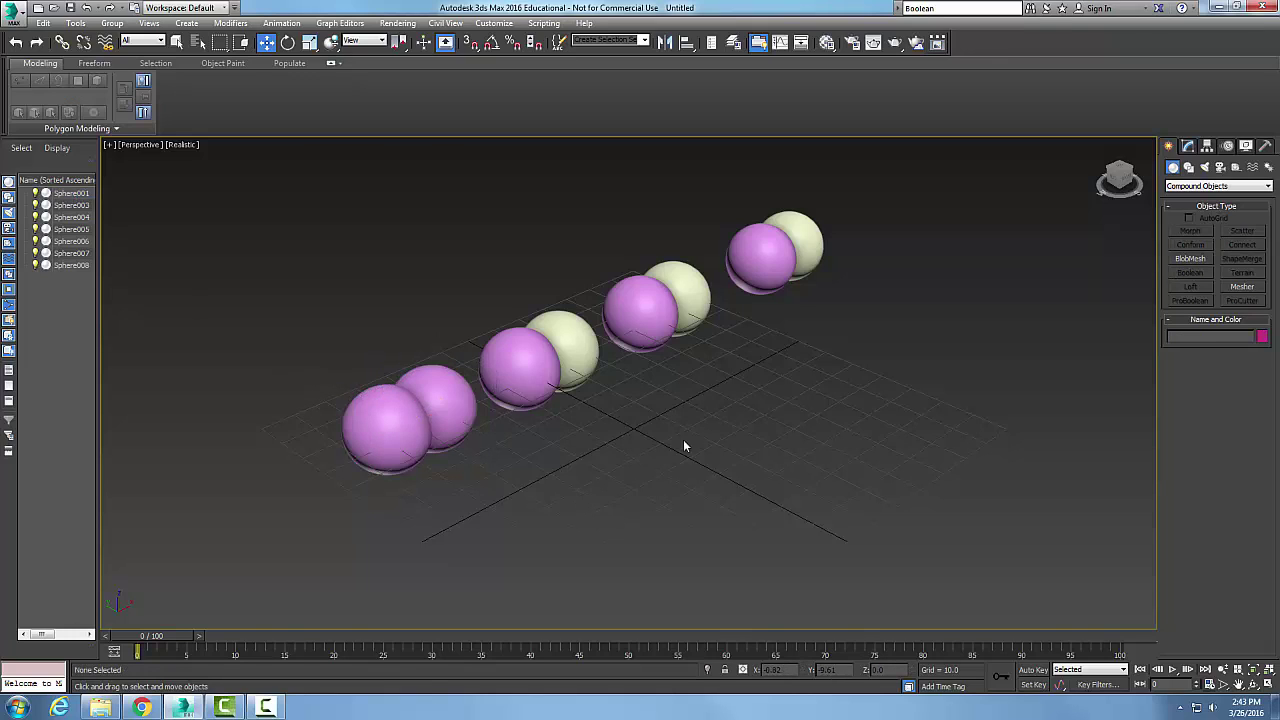
Step: Apply a Boolean Intersection to Sphere003 with the cream Sphere004 as operand B, keeping only their overlapping volume
{"action": "left_click", "coordinate": [529, 375]}
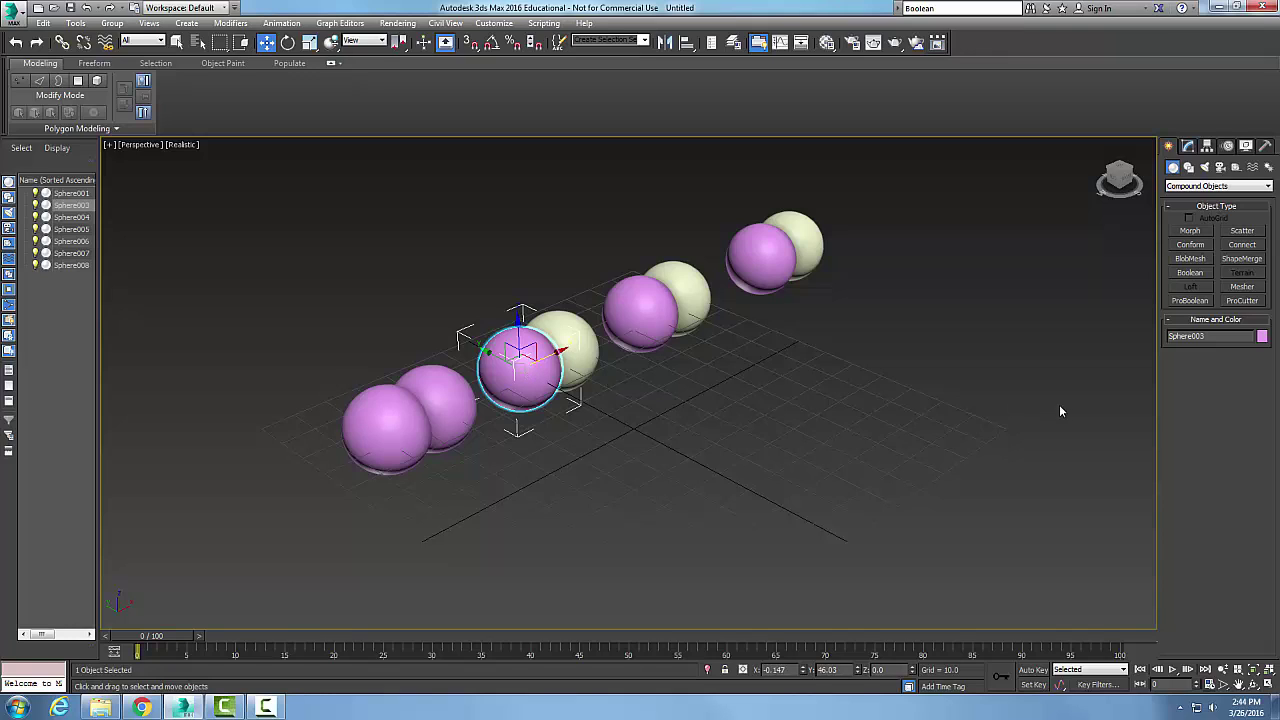
{"action": "left_click", "coordinate": [1186, 273]}
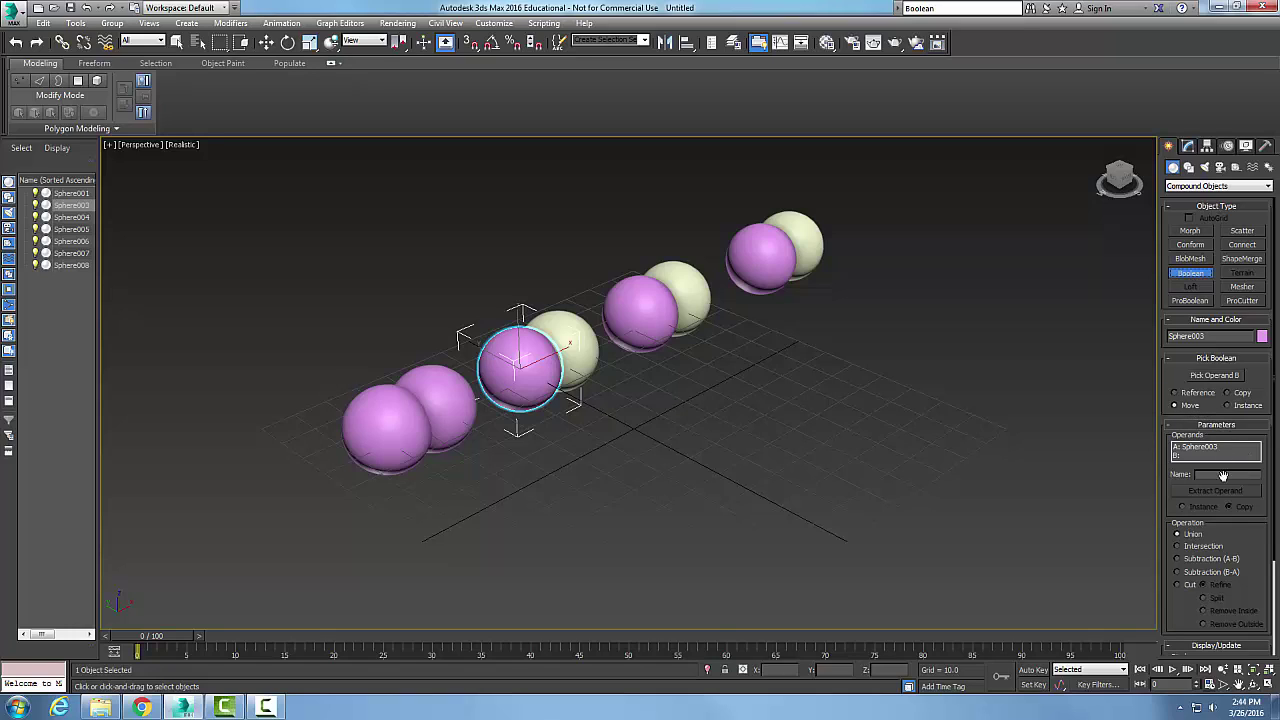
{"action": "left_click", "coordinate": [1179, 547]}
{"action": "left_click", "coordinate": [1213, 376]}
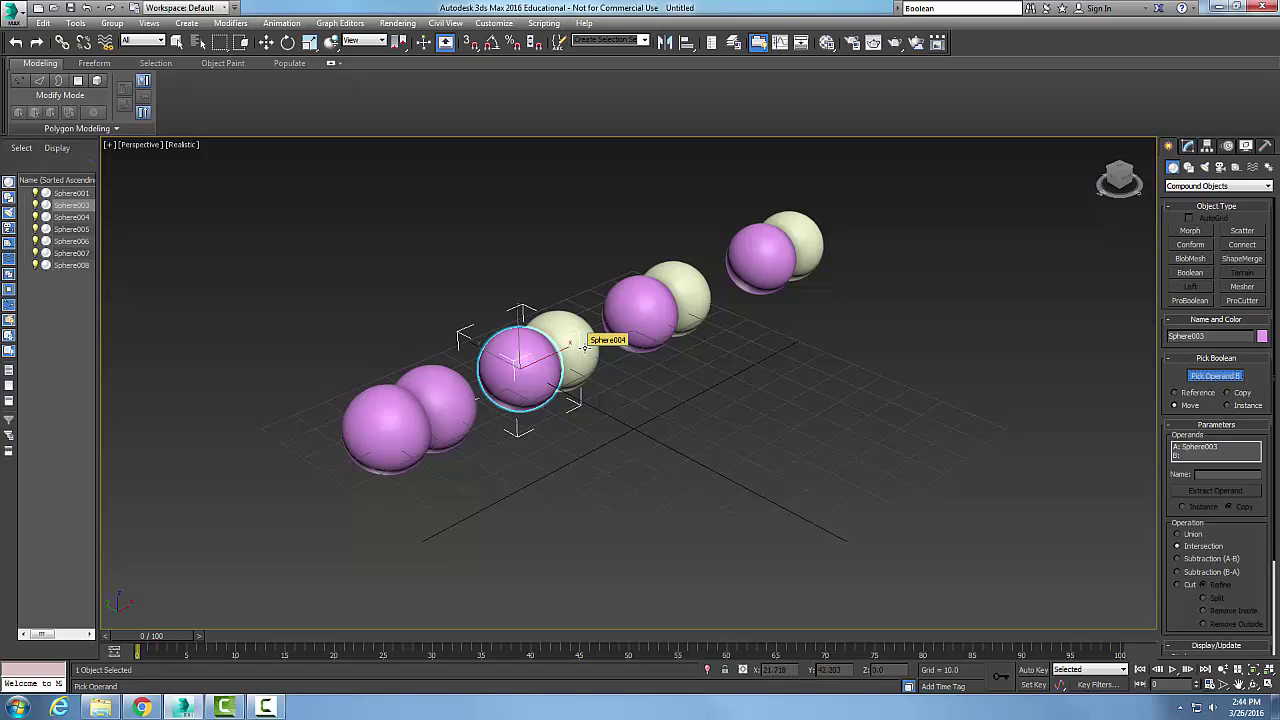
{"action": "left_click", "coordinate": [584, 346]}
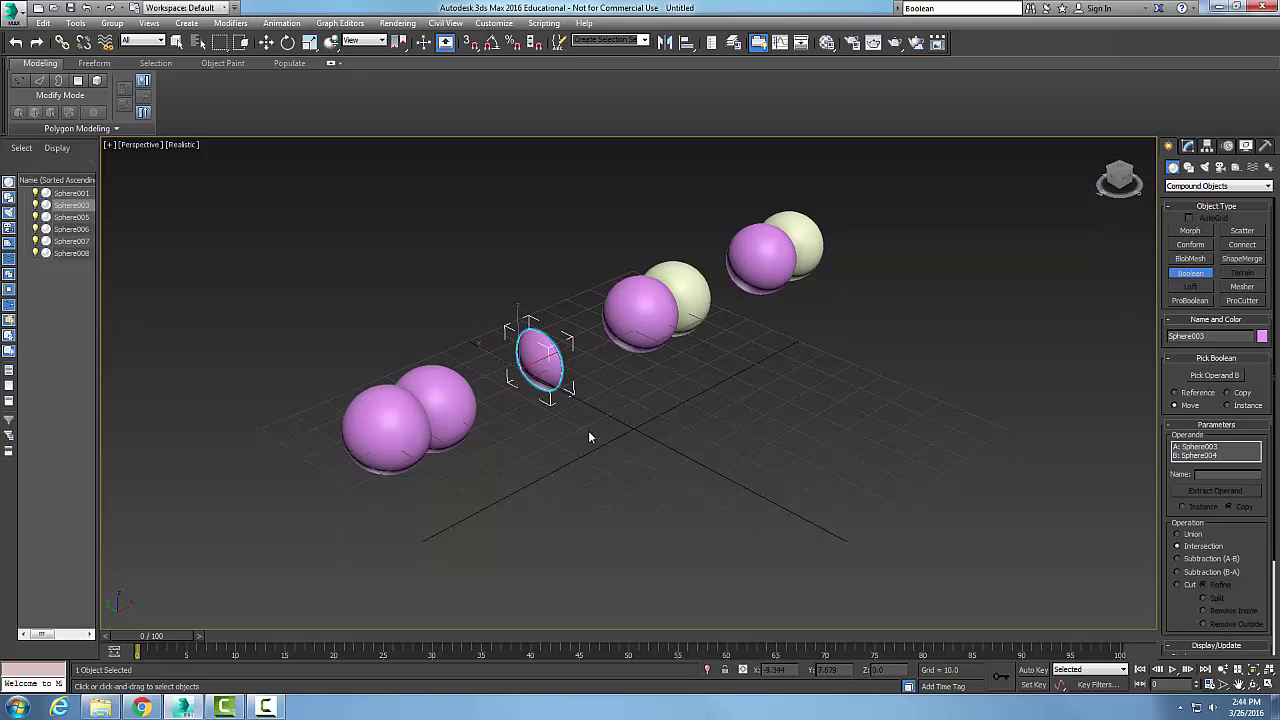
{"action": "key", "text": "w"}
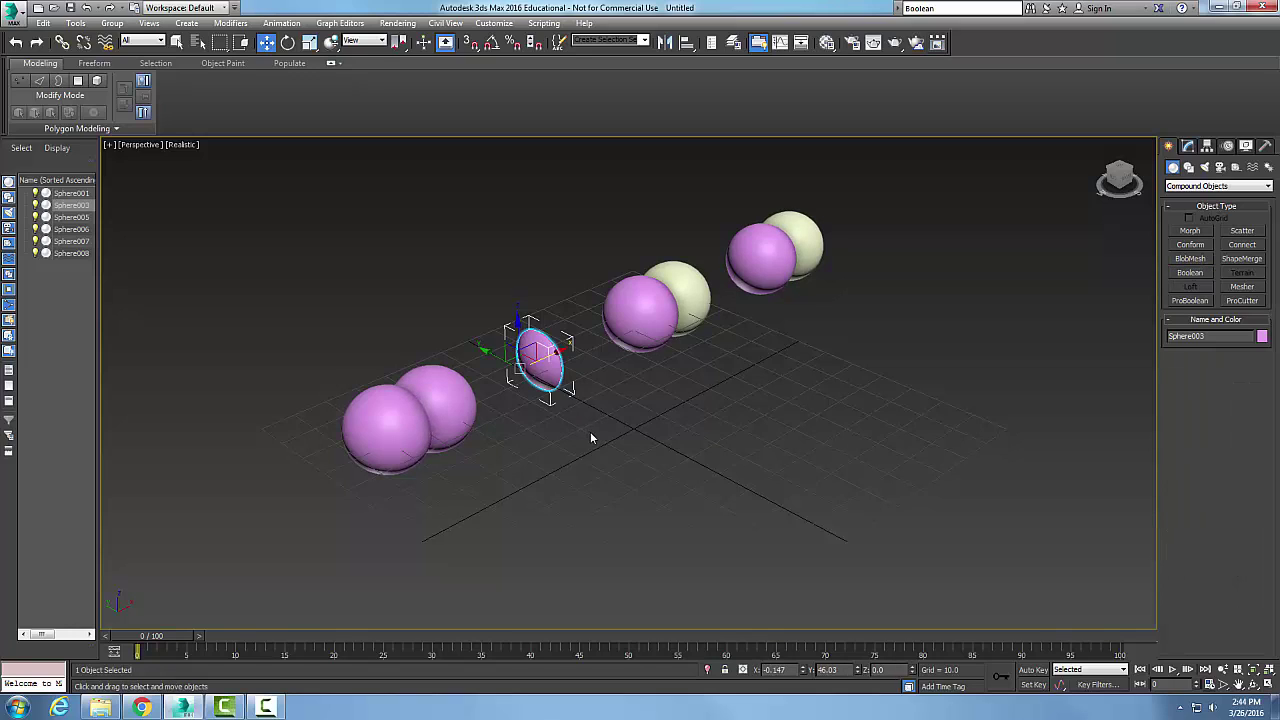
{"action": "right_click", "coordinate": [590, 438]}
{"action": "left_click", "coordinate": [767, 477]}
{"action": "left_click", "coordinate": [1007, 555]}
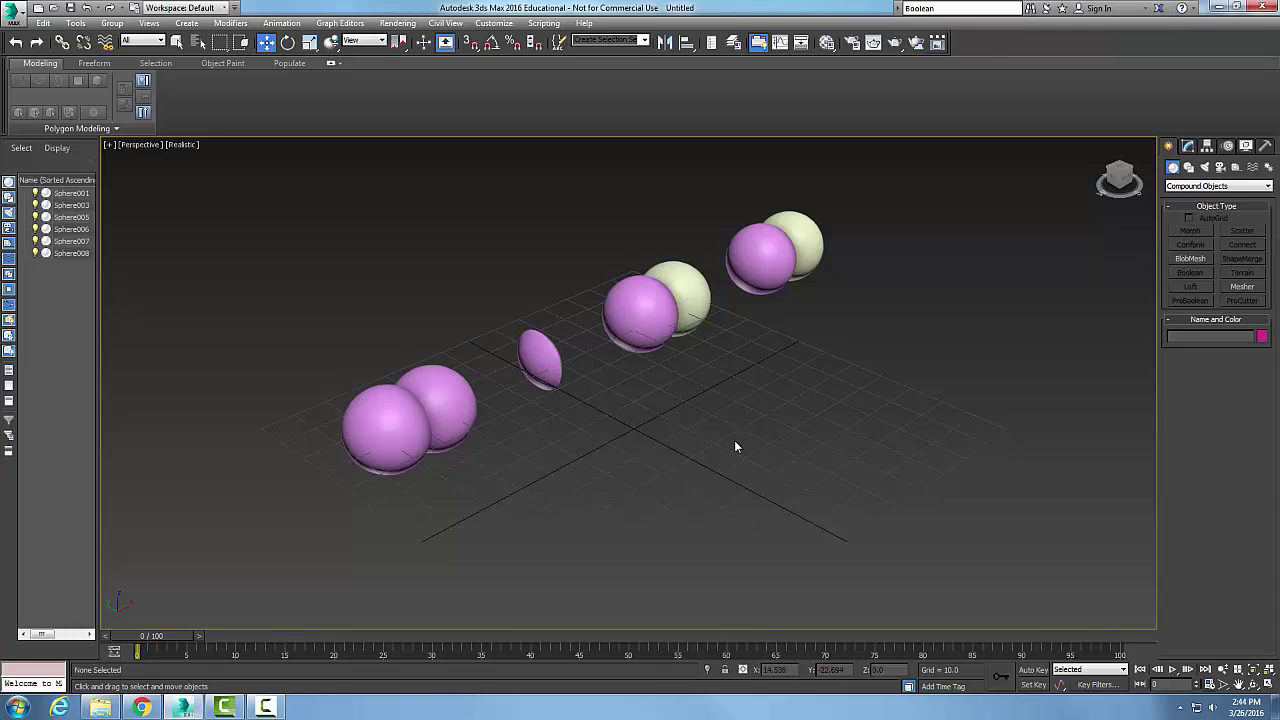
Step: Cut the cream Sphere006 out of Sphere005 with a Boolean Subtraction (A-B)
{"action": "left_click", "coordinate": [651, 316]}
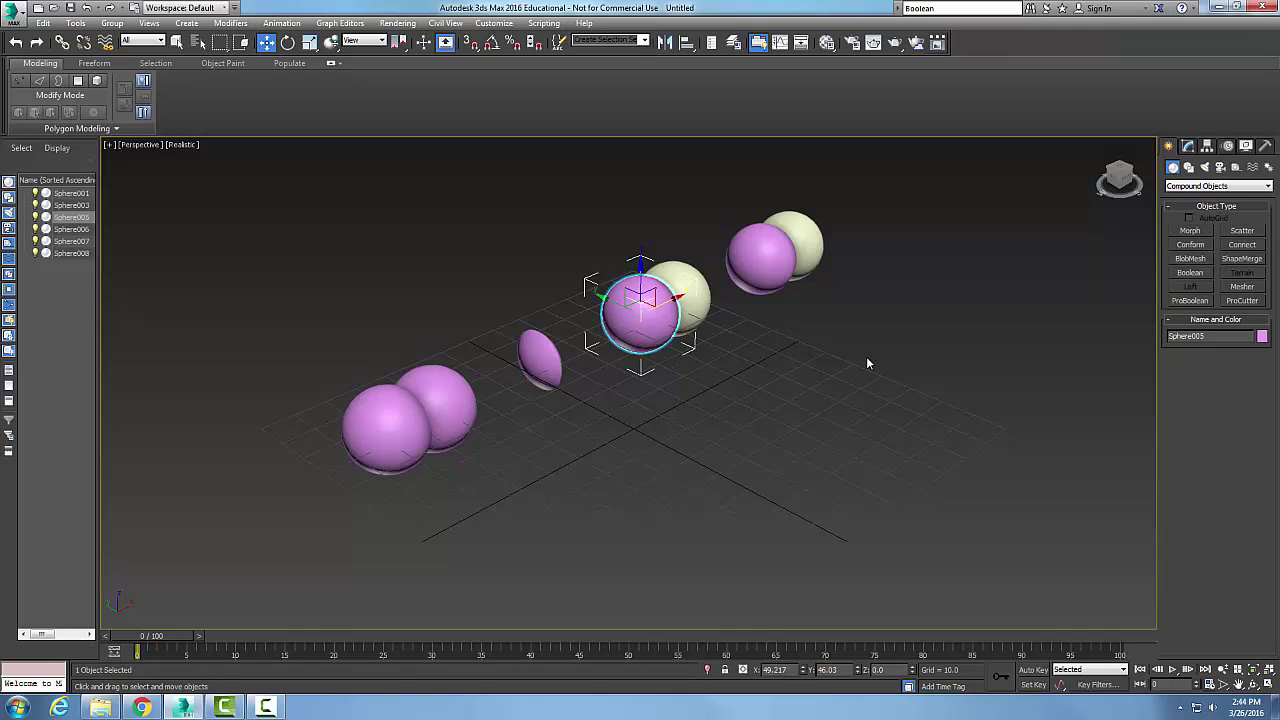
{"action": "left_click", "coordinate": [1189, 273]}
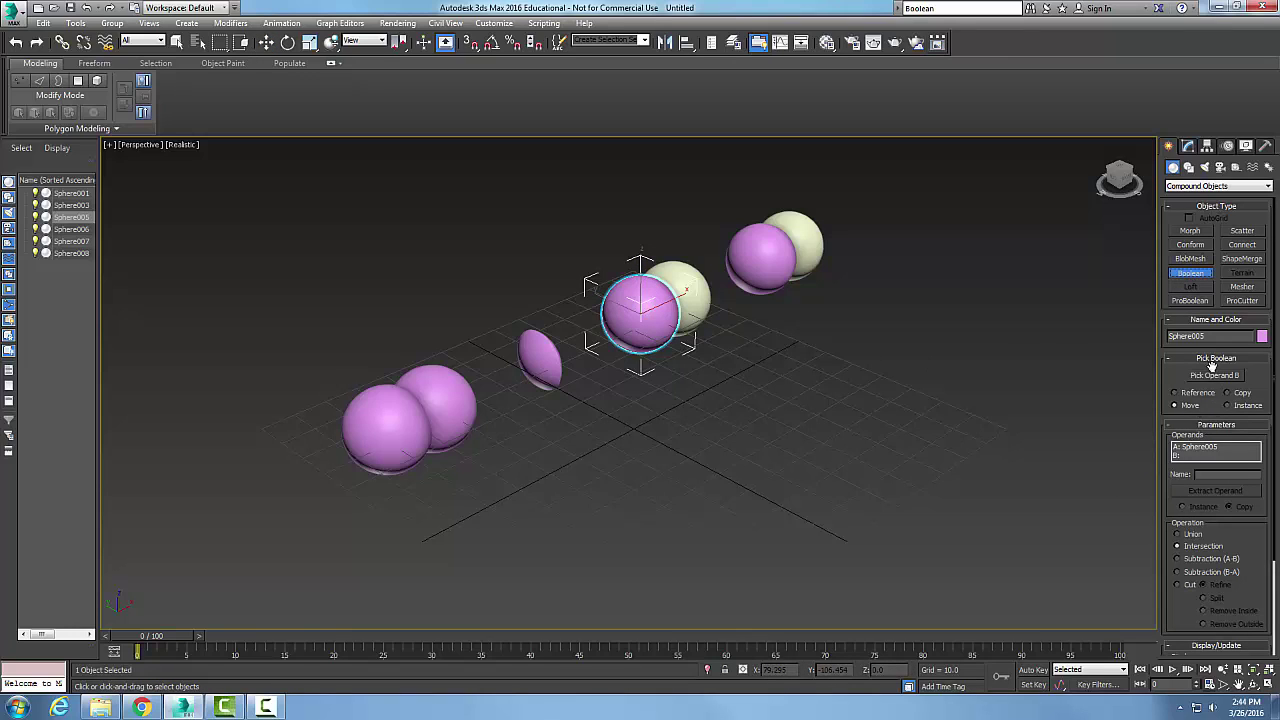
{"action": "left_click", "coordinate": [1178, 560]}
{"action": "left_click", "coordinate": [1207, 377]}
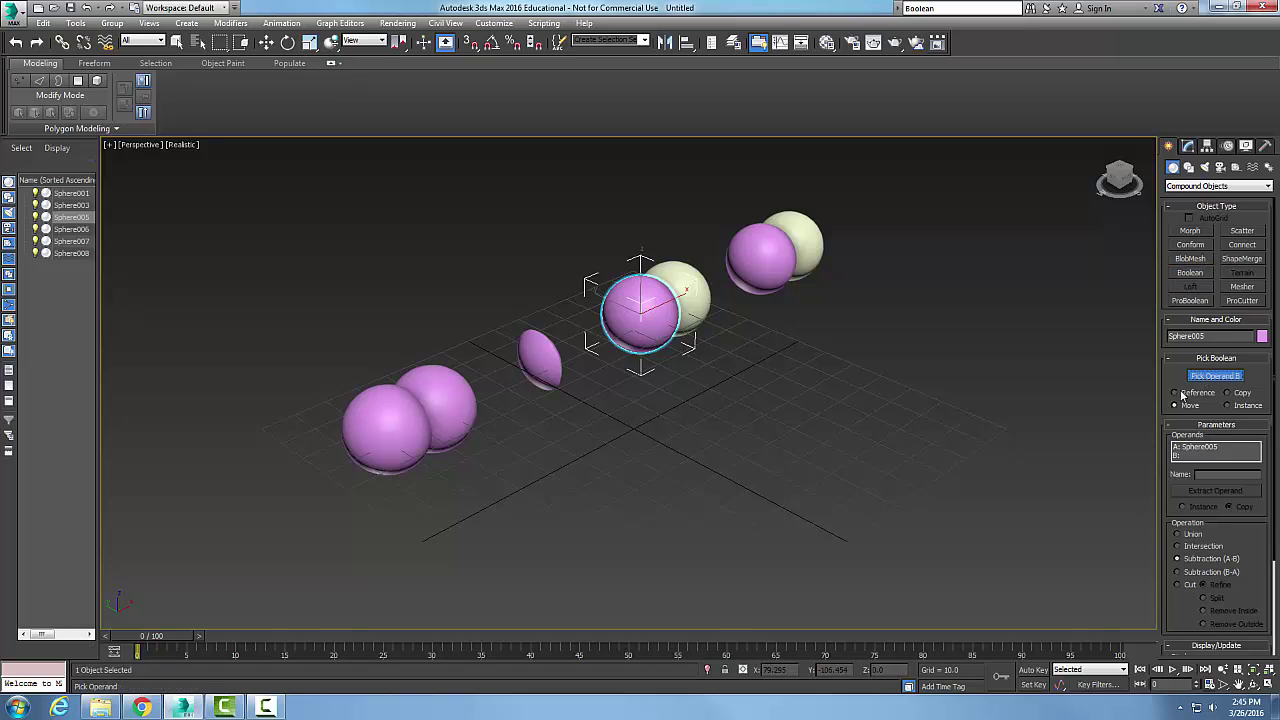
{"action": "left_click", "coordinate": [705, 297]}
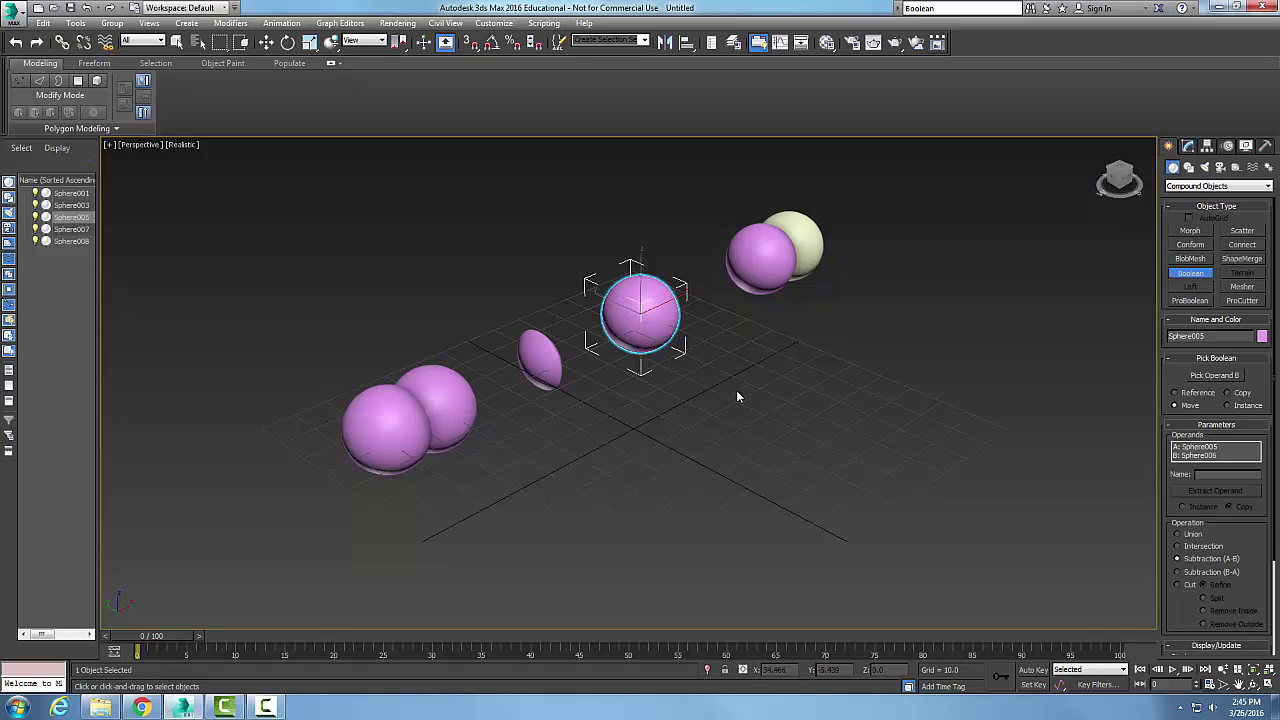
{"action": "key", "text": "w"}
{"action": "left_click", "coordinate": [941, 545]}
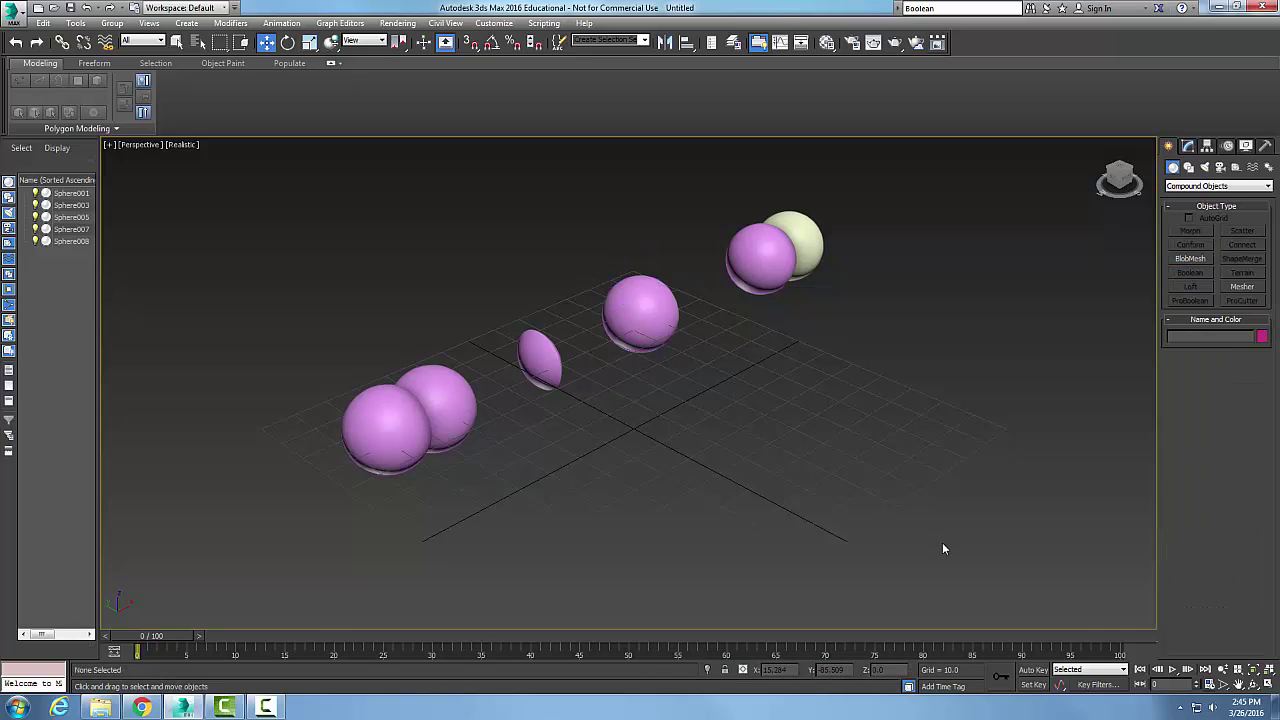
Step: Apply a Boolean Subtraction (B-A) to Sphere007, using the cream Sphere008 as operand B
{"action": "left_click", "coordinate": [1270, 689]}
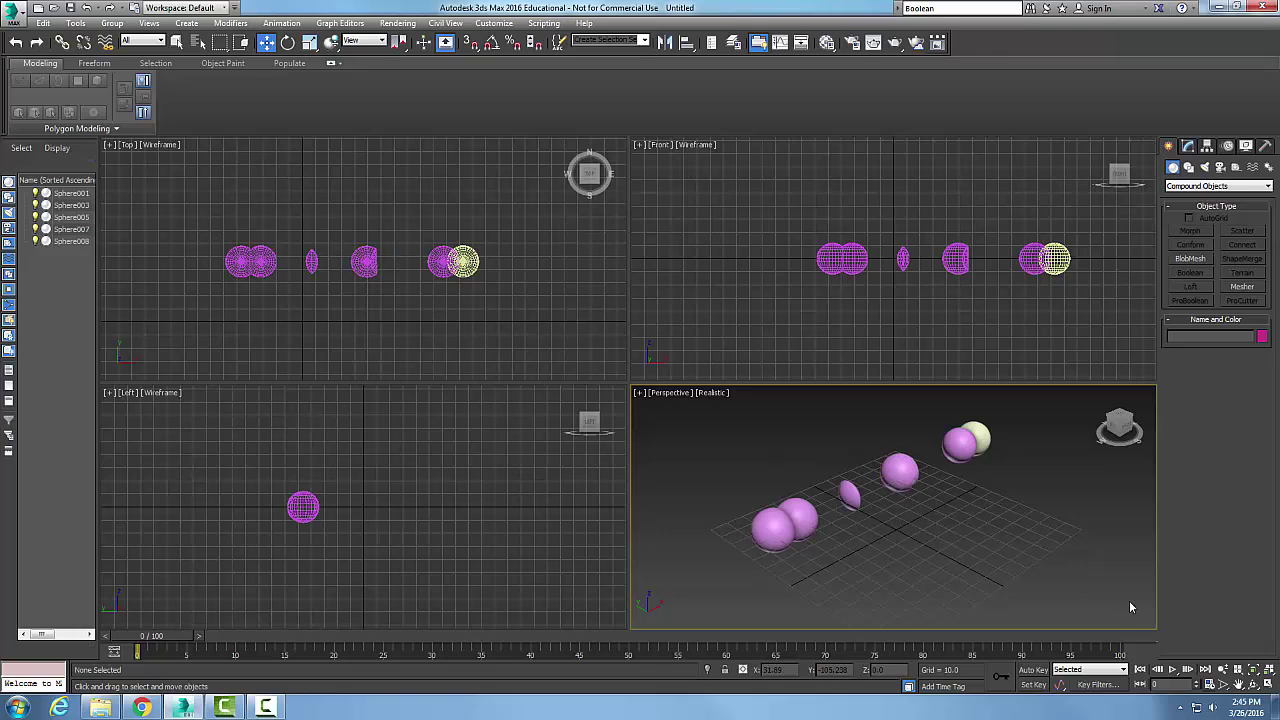
{"action": "left_click", "coordinate": [1268, 669]}
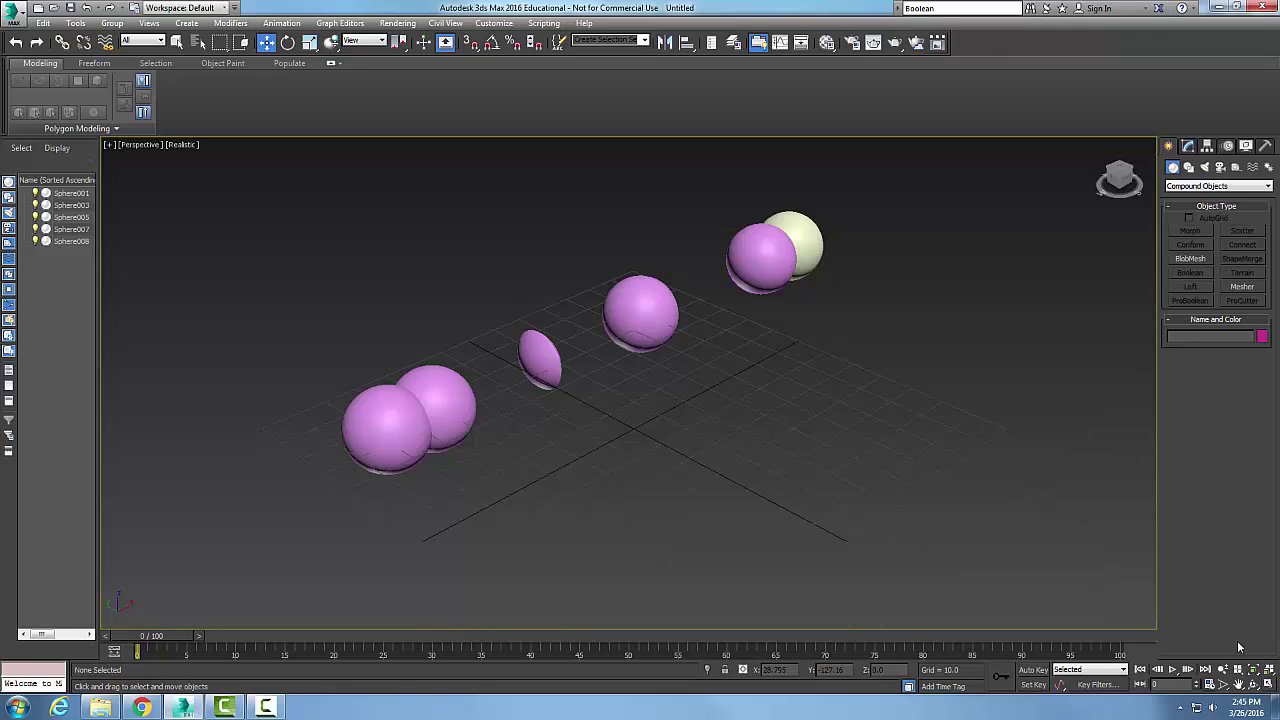
{"action": "left_click", "coordinate": [745, 249]}
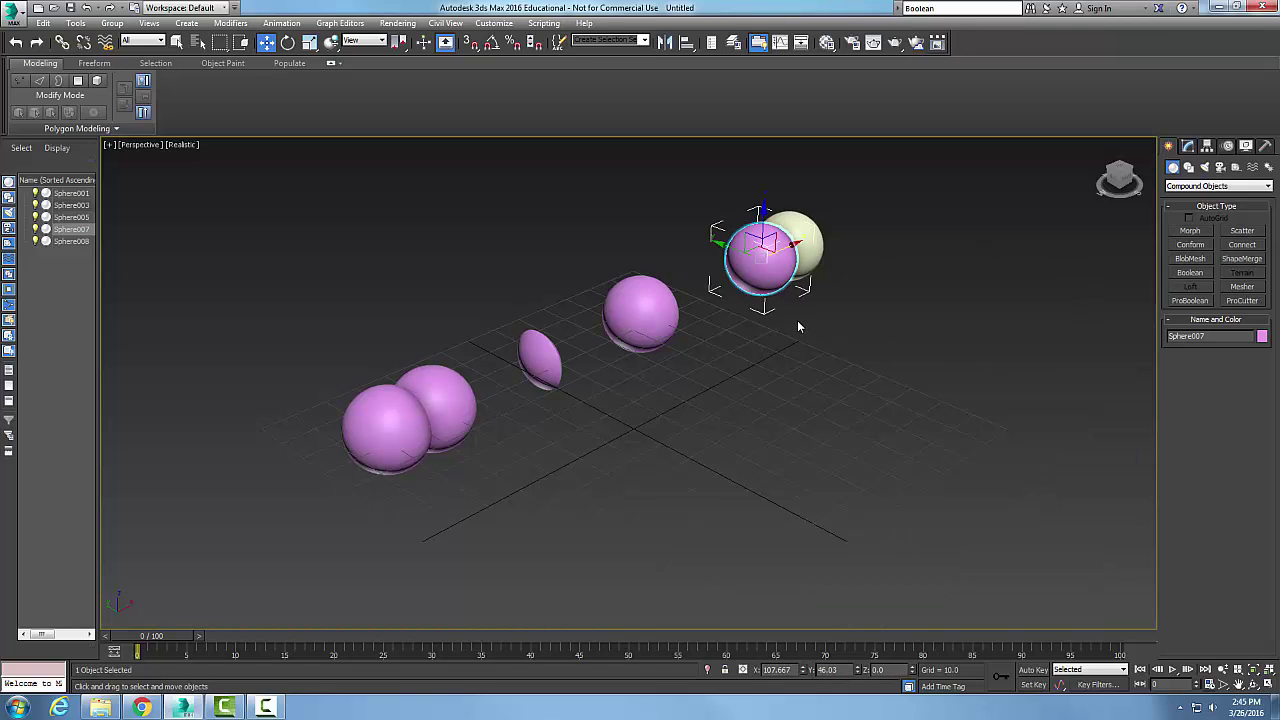
{"action": "left_click", "coordinate": [1184, 272]}
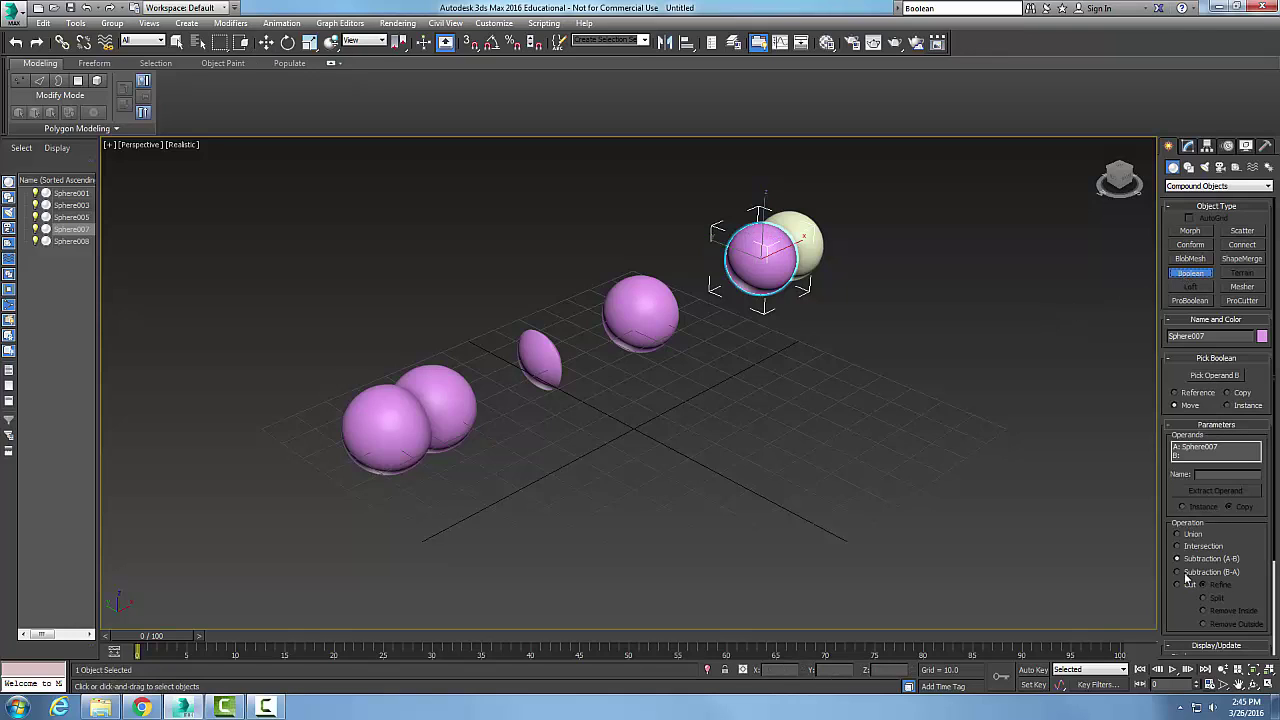
{"action": "left_click", "coordinate": [1186, 573]}
{"action": "left_click", "coordinate": [1203, 376]}
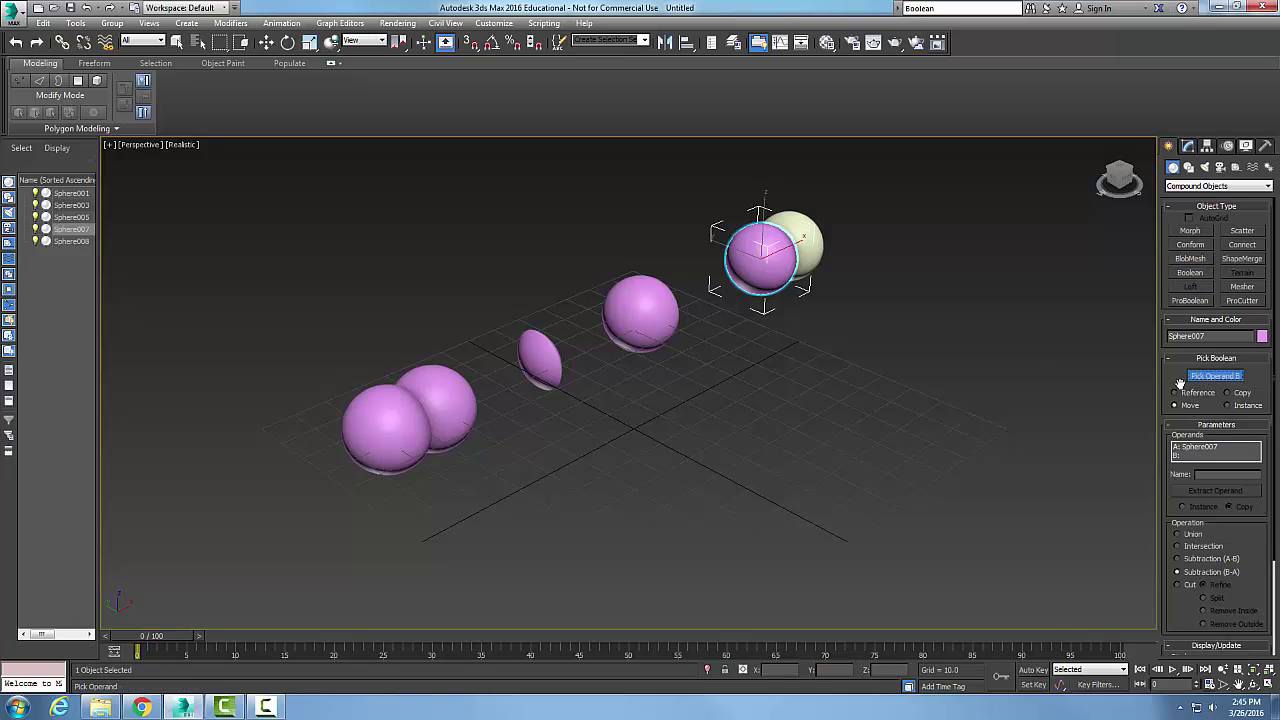
{"action": "left_click", "coordinate": [813, 241]}
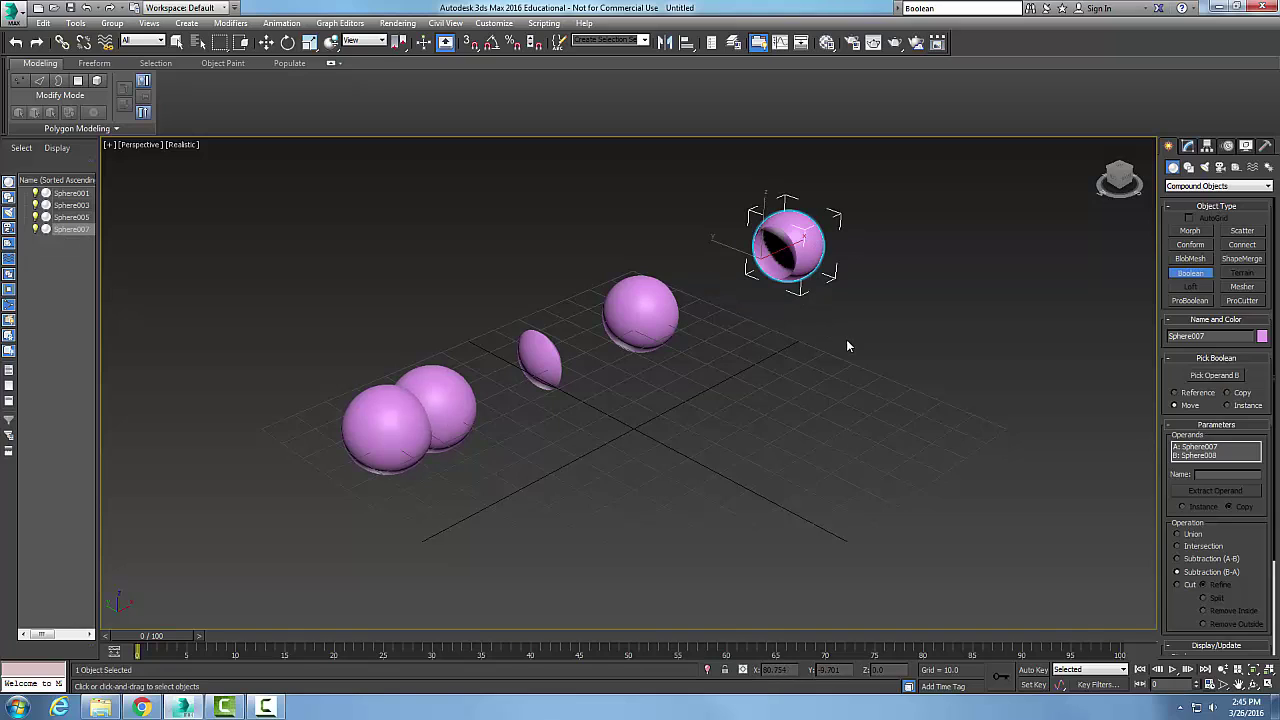
{"action": "key", "text": "w"}
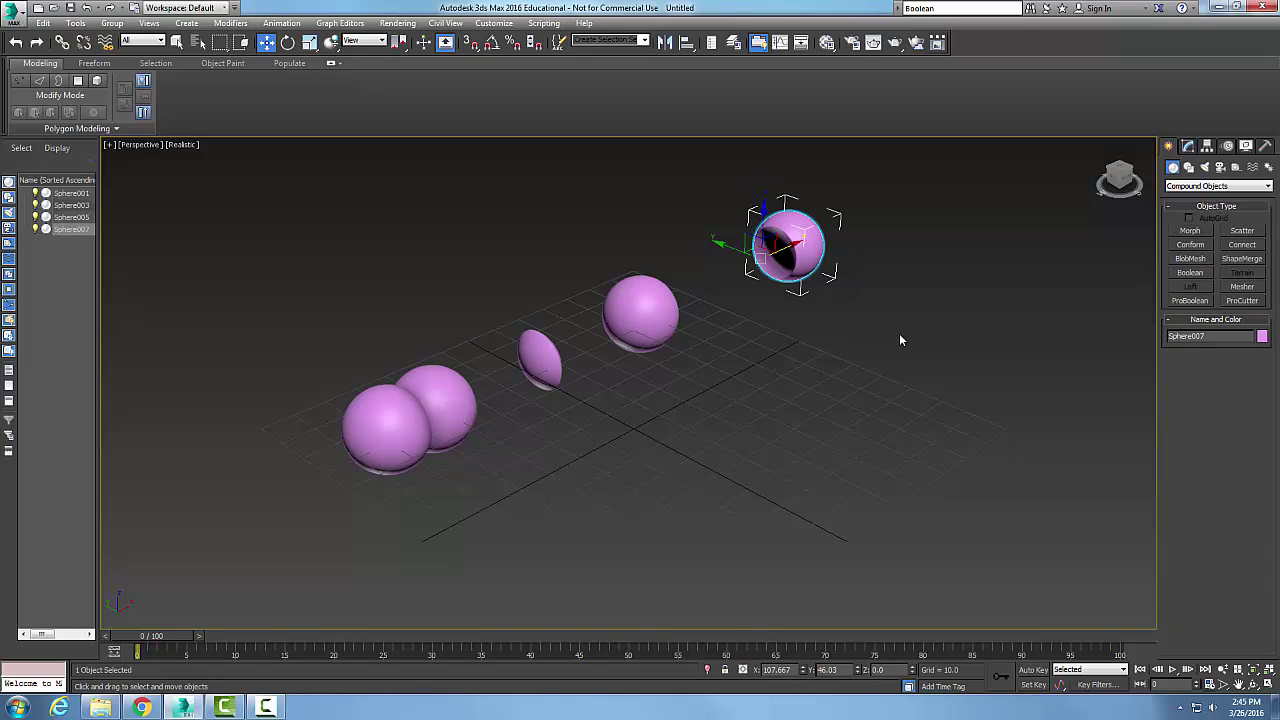
{"action": "left_click", "coordinate": [900, 335]}
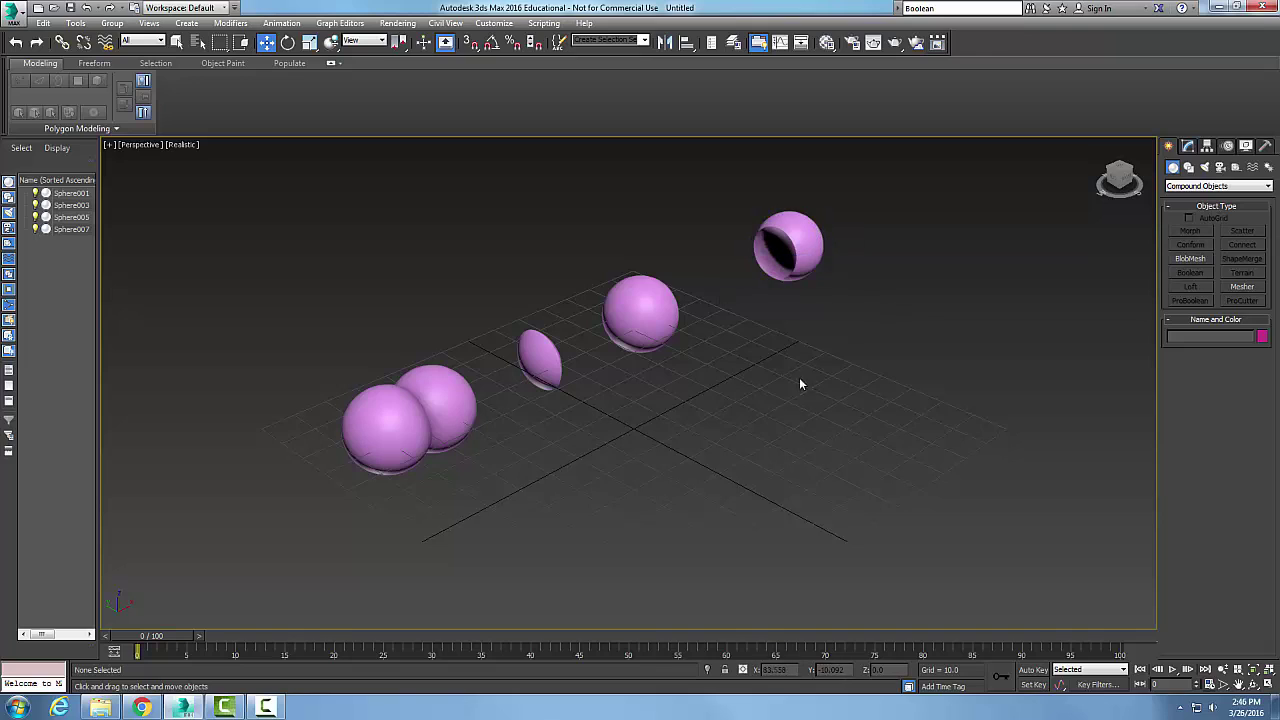
Step: Start a Boolean on Sphere005 and set its operation to Cut with the Split option
{"action": "left_click", "coordinate": [670, 315]}
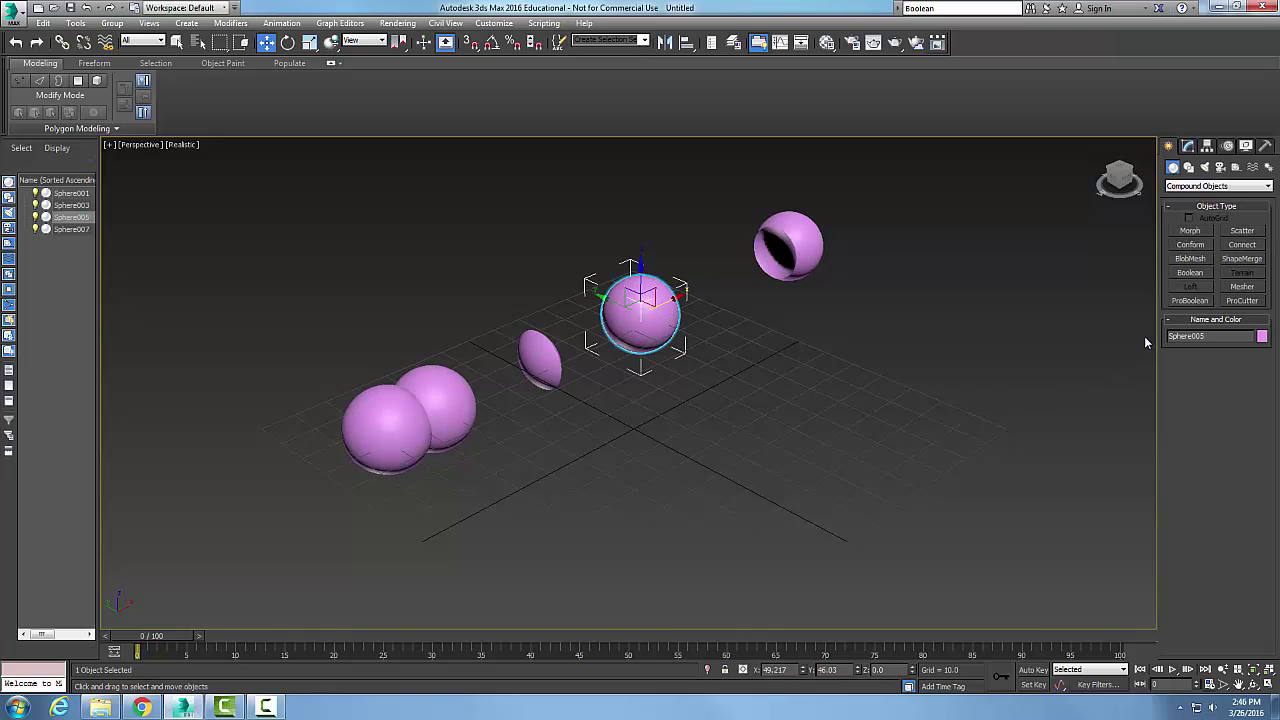
{"action": "left_click", "coordinate": [1195, 276]}
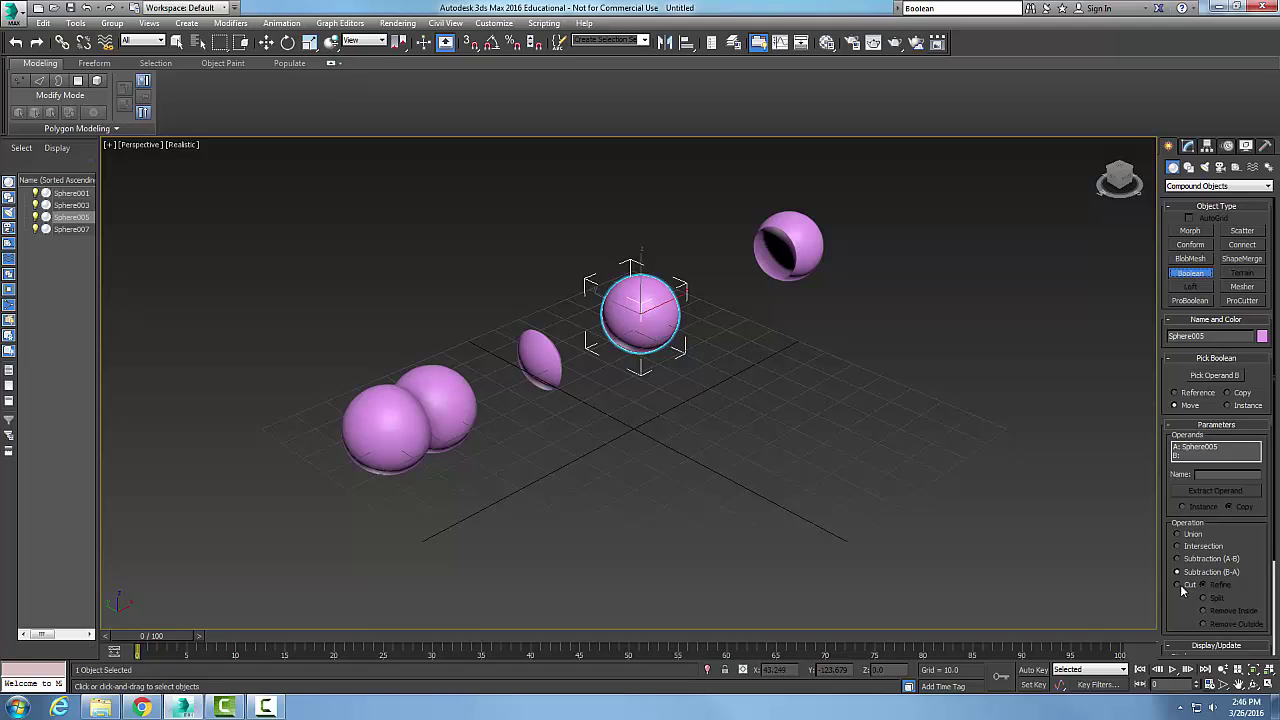
{"action": "left_click", "coordinate": [1179, 585]}
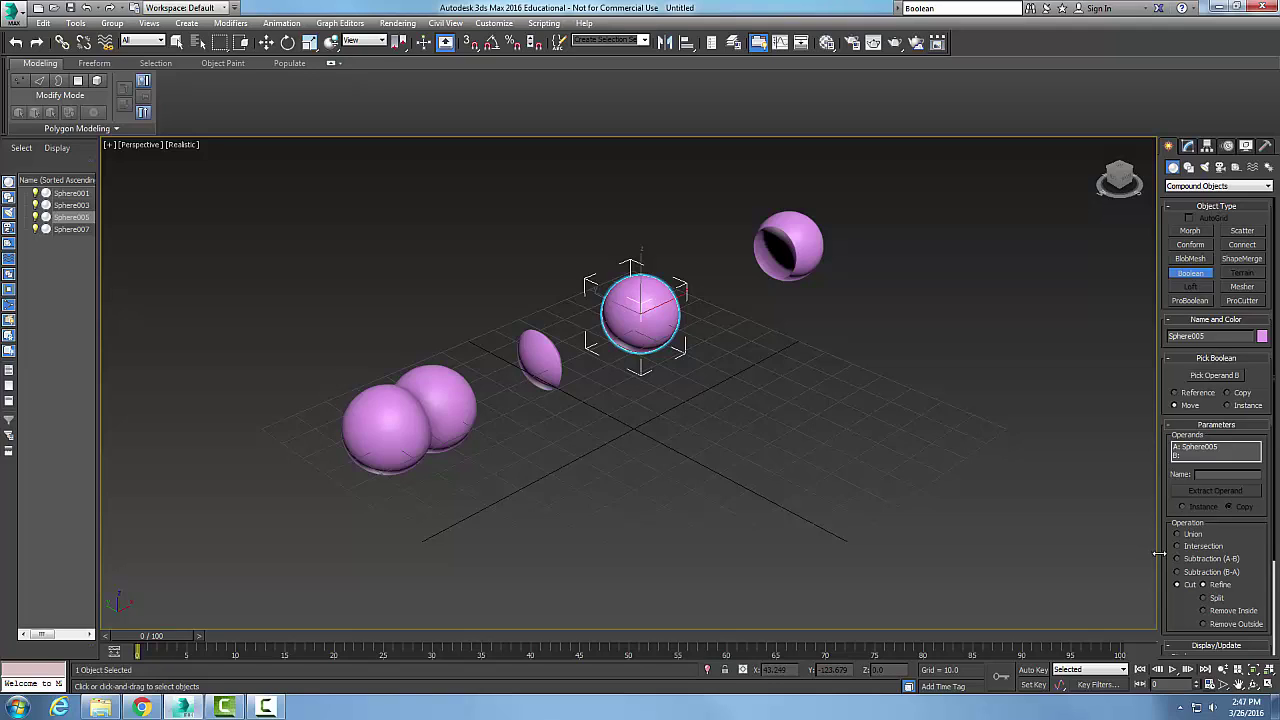
{"action": "left_click", "coordinate": [1204, 598]}
{"action": "scroll", "coordinate": [1275, 603], "scroll_direction": "down", "scroll_amount": 3}
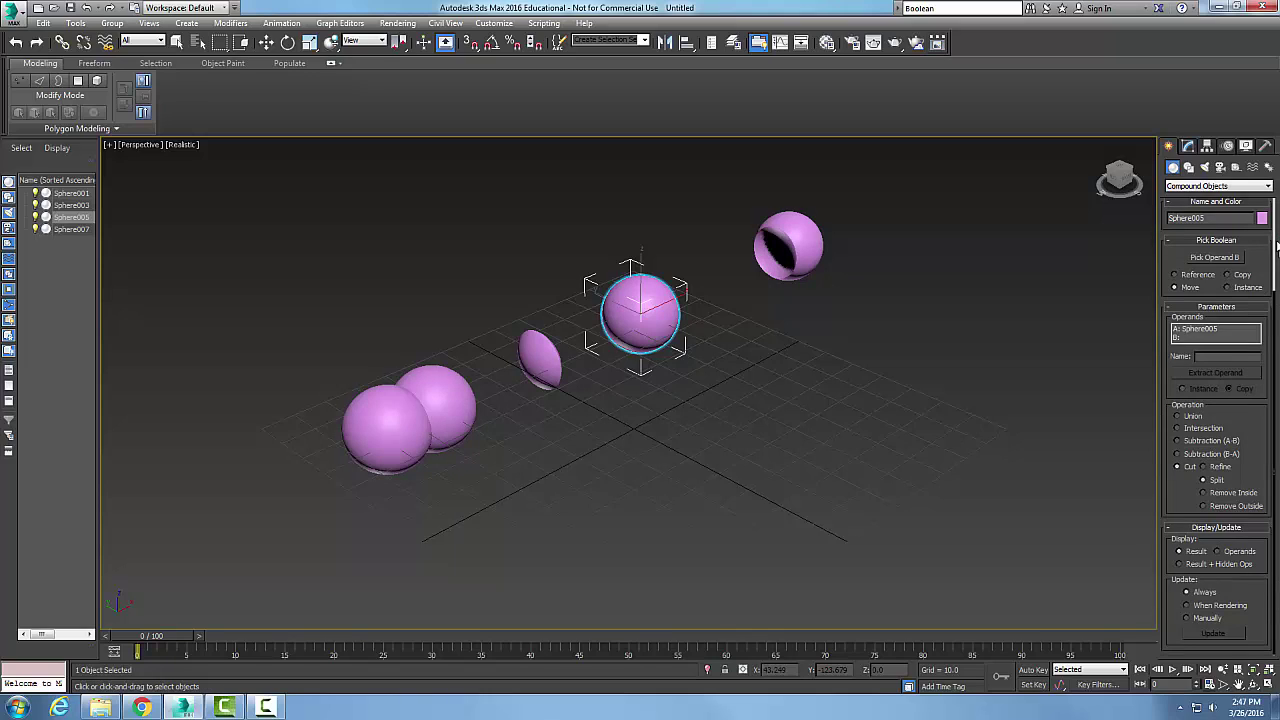
{"action": "scroll", "coordinate": [1276, 254], "scroll_direction": "up", "scroll_amount": 3}
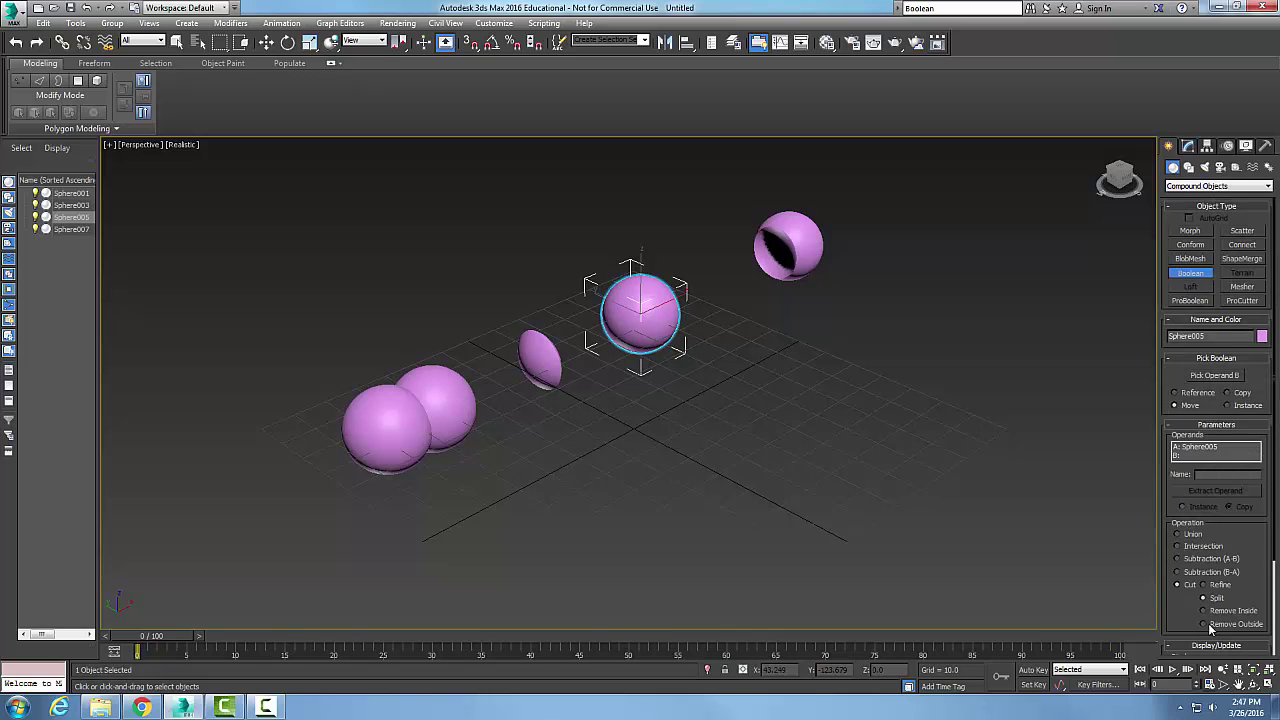